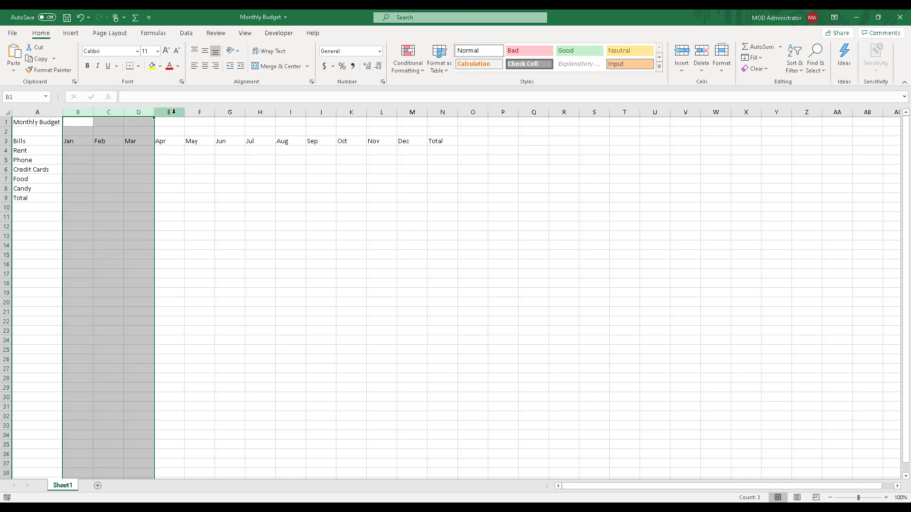
Delete the April through December columns (E to M) so the Total column directly follows March
{"action": "left_click", "coordinate": [166, 111]}
{"action": "left_click_drag", "start_coordinate": [163, 110], "coordinate": [413, 113]}
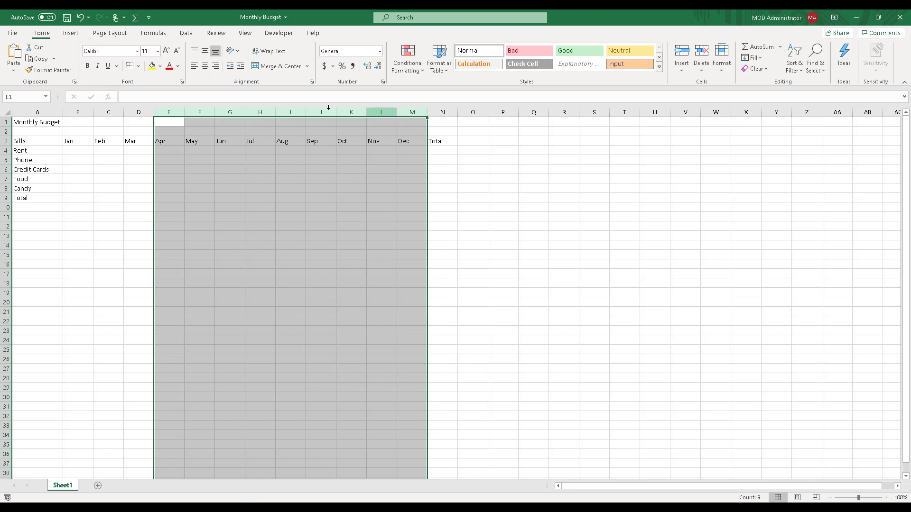
{"action": "right_click", "coordinate": [264, 111]}
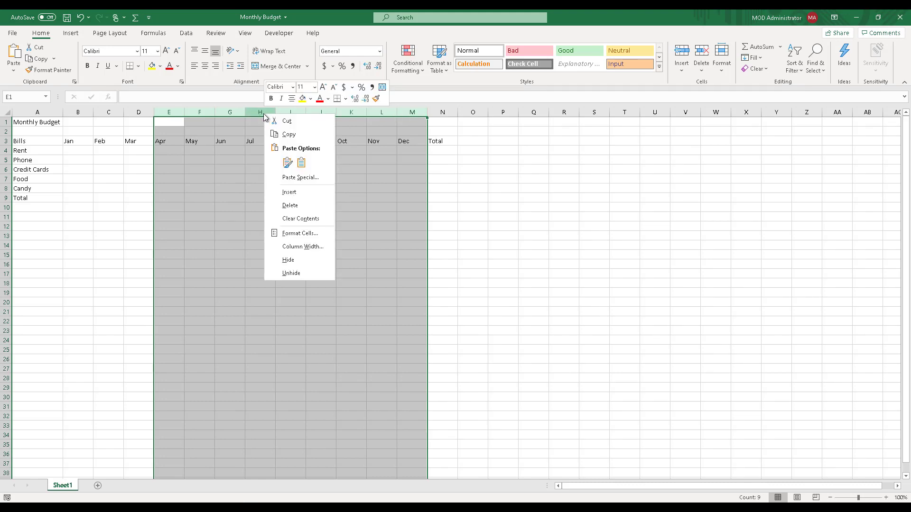
{"action": "left_click", "coordinate": [292, 206]}
{"action": "left_click", "coordinate": [139, 140]}
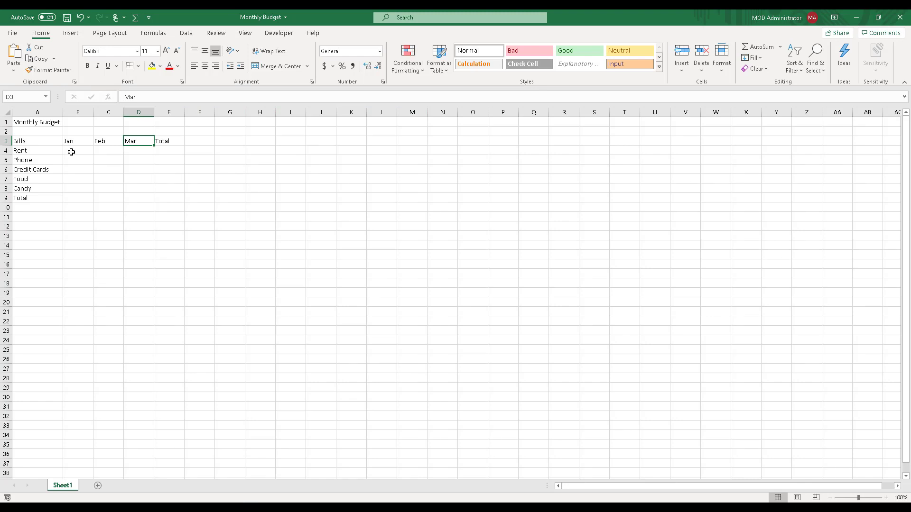
Enter 1000 as the January rent in cell B4
{"action": "left_click", "coordinate": [72, 151]}
{"action": "left_click_drag", "start_coordinate": [72, 151], "coordinate": [145, 189]}
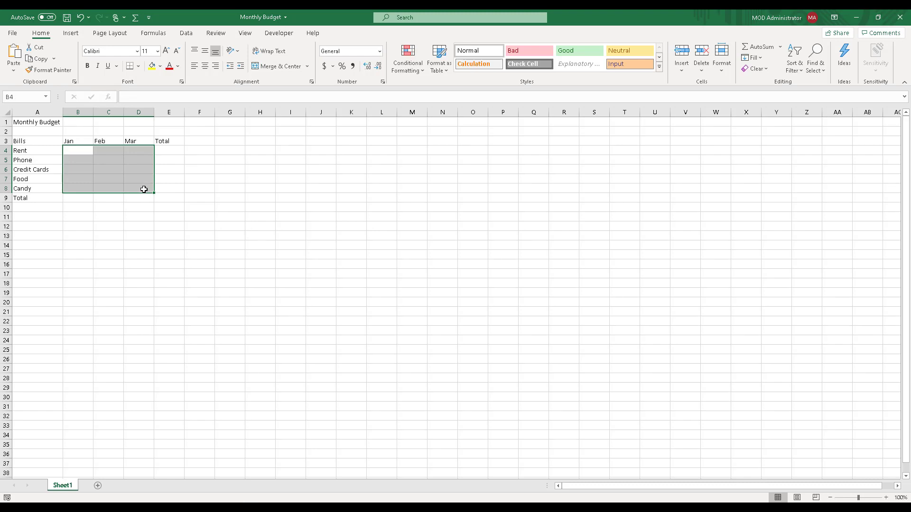
{"action": "left_click", "coordinate": [78, 151]}
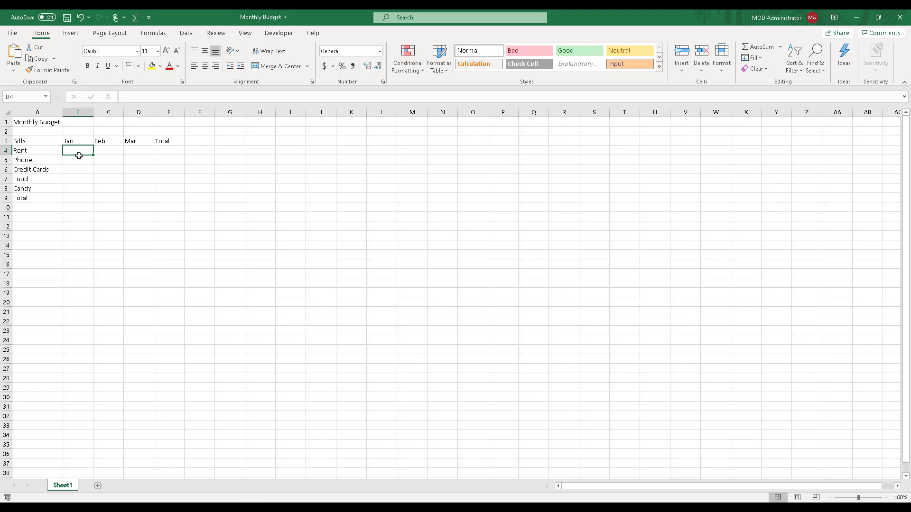
{"action": "type", "text": "1000"}
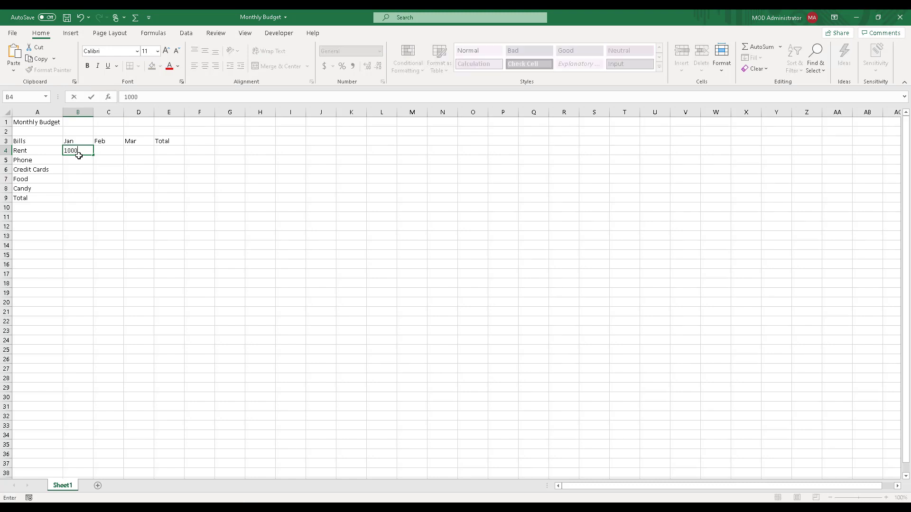
{"action": "key", "text": "Return"}
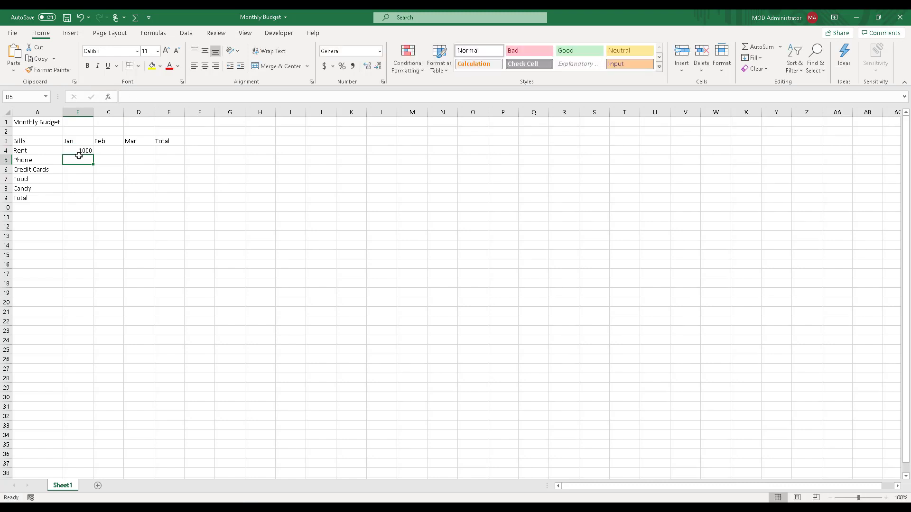
{"action": "key", "text": "Up"}
{"action": "key", "text": "Down"}
{"action": "key", "text": "Right"}
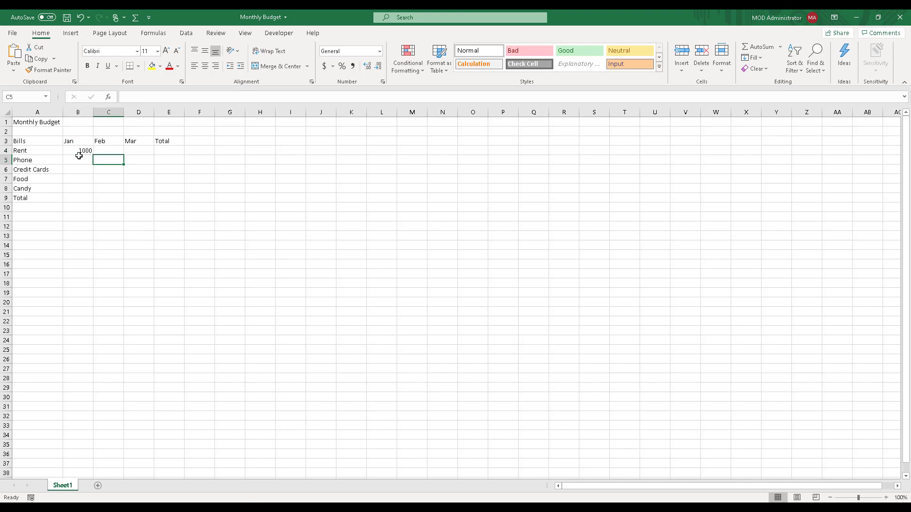
{"action": "key", "text": "Left"}
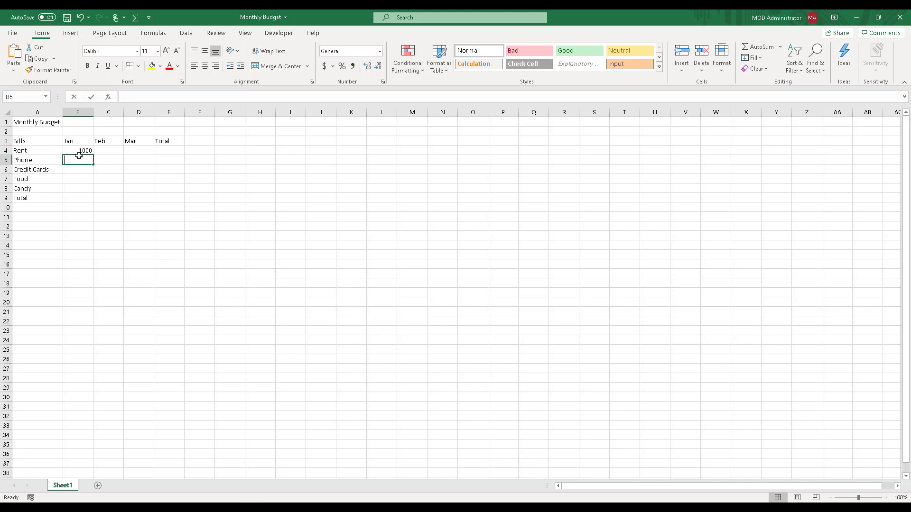
Fill in the remaining January amounts: Phone 100, Credit Cards 150, Food 300 and Candy 100
{"action": "type", "text": "100"}
{"action": "key", "text": "Return"}
{"action": "type", "text": "150"}
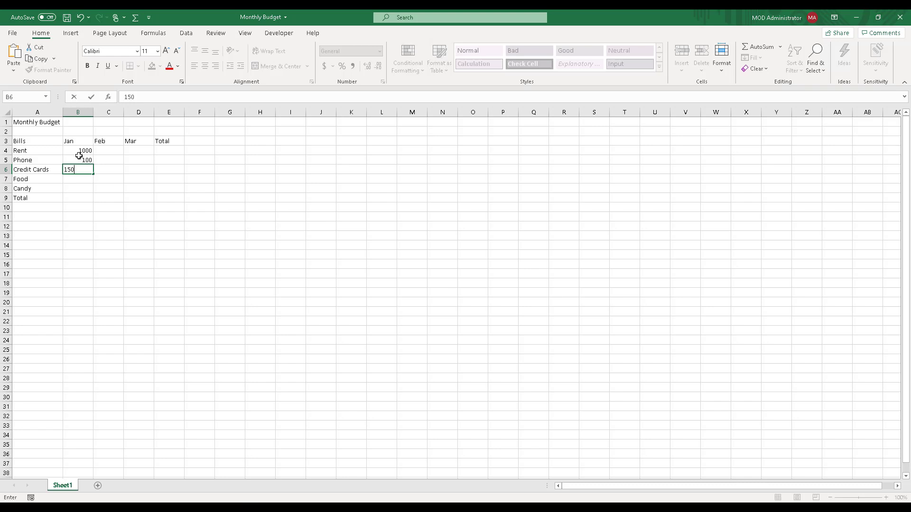
{"action": "key", "text": "Return"}
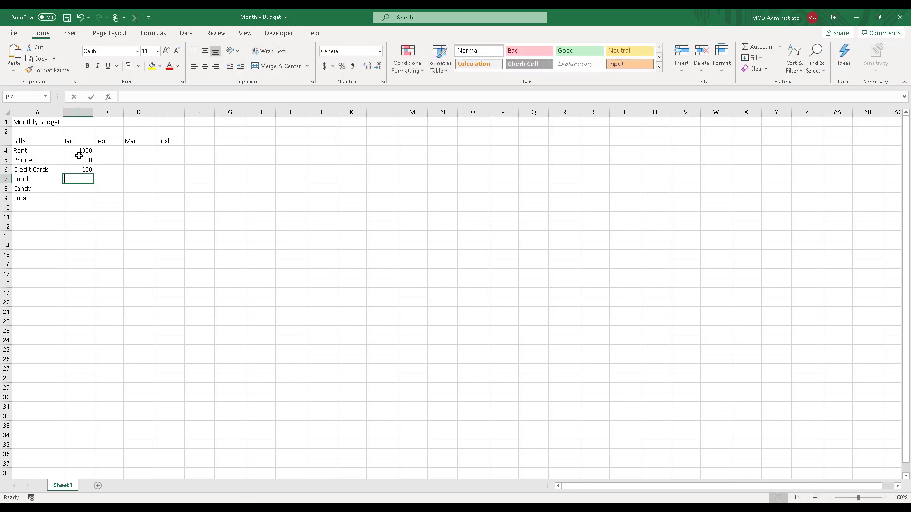
{"action": "type", "text": "300"}
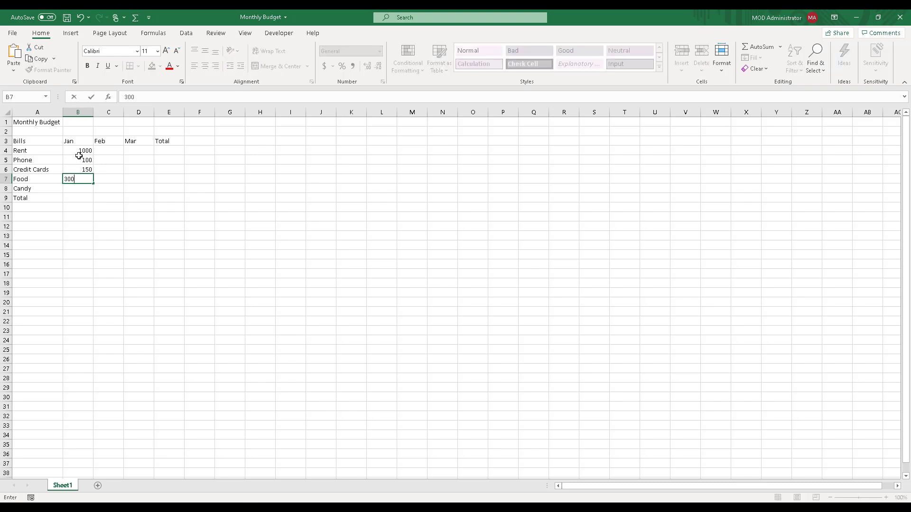
{"action": "key", "text": "Return"}
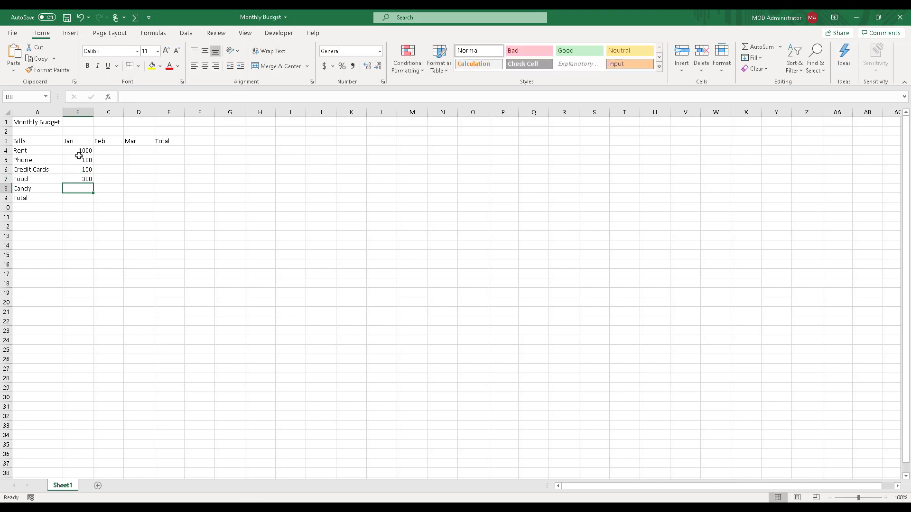
{"action": "type", "text": "100"}
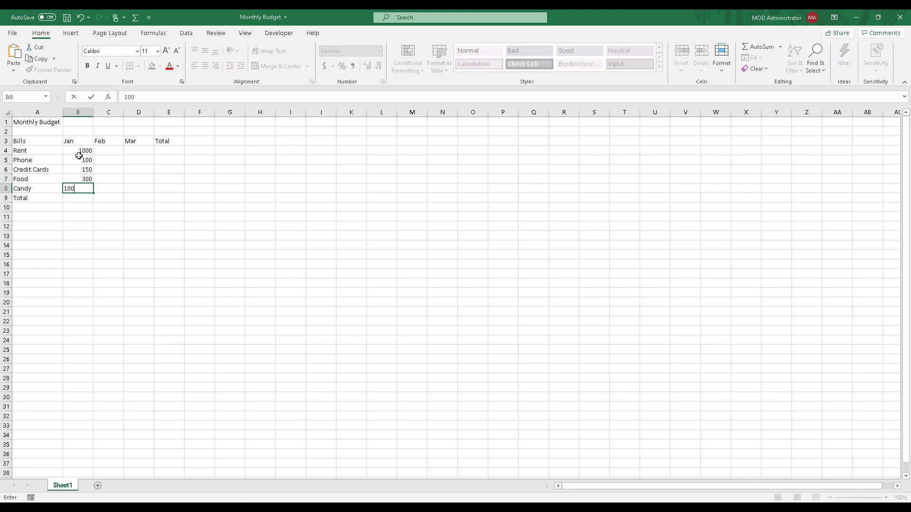
{"action": "key", "text": "Up"}
{"action": "key", "text": "Up"}
{"action": "key", "text": "Up"}
{"action": "key", "text": "Up"}
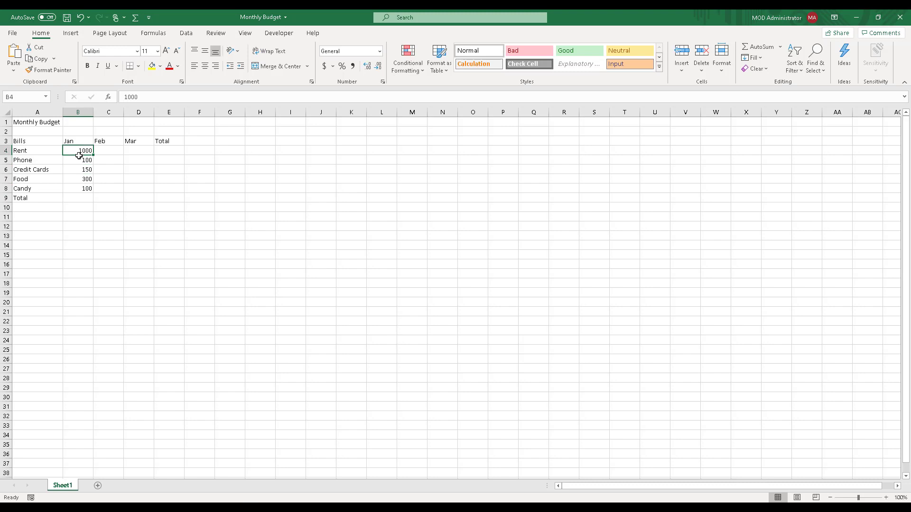
{"action": "key", "text": "Right"}
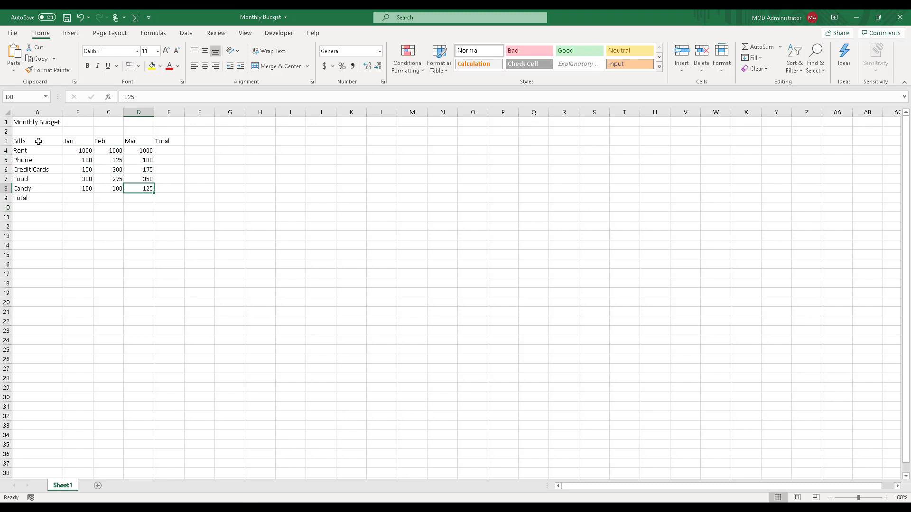
Examine the budget's structure: the bill labels in A3:A9, the headings in A3:E3 and the monthly amounts in B4:D8
{"action": "left_click", "coordinate": [38, 141]}
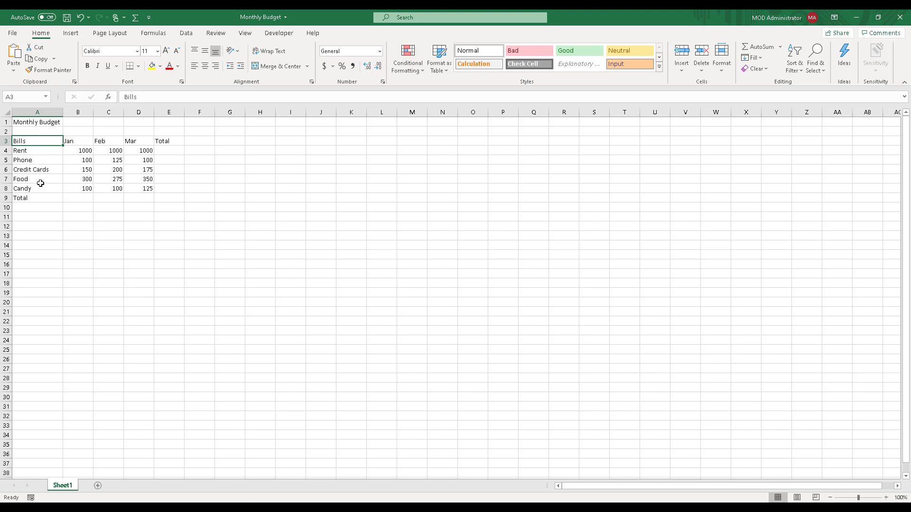
{"action": "left_click", "coordinate": [28, 154]}
{"action": "left_click_drag", "start_coordinate": [26, 140], "coordinate": [27, 196]}
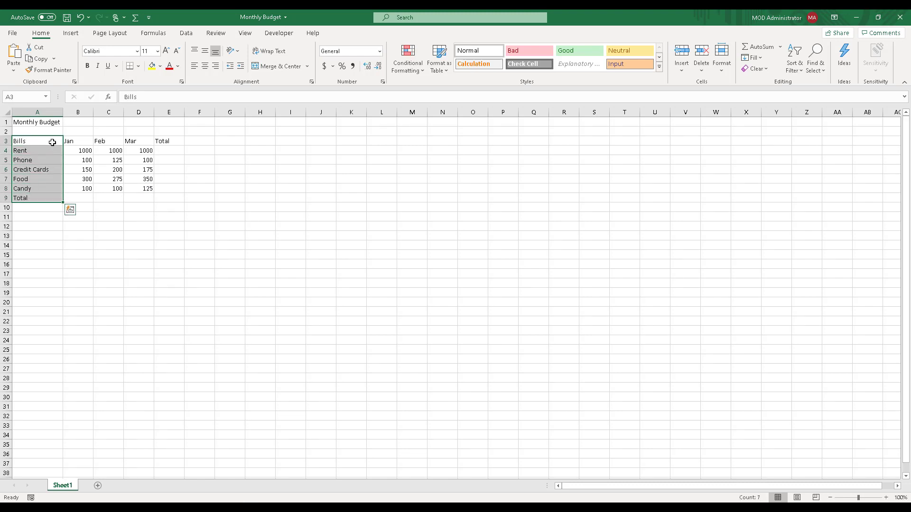
{"action": "left_click_drag", "start_coordinate": [51, 140], "coordinate": [158, 141]}
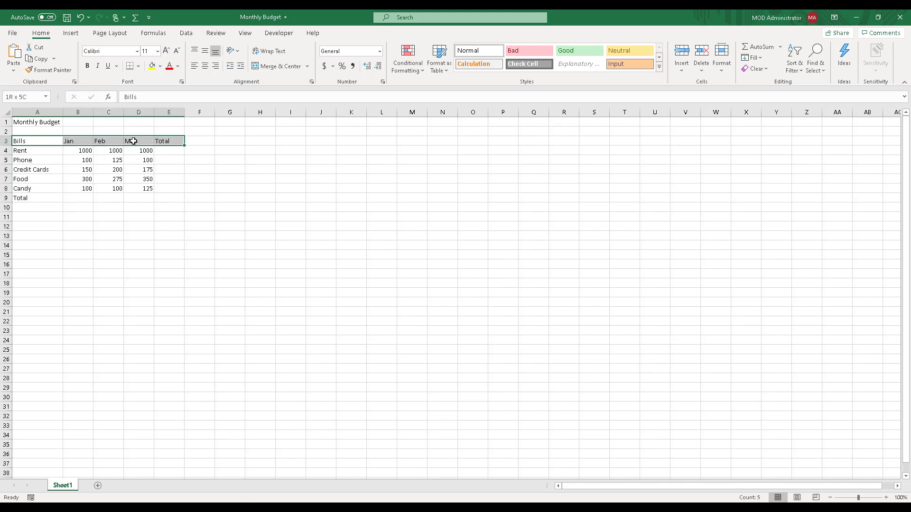
{"action": "left_click", "coordinate": [80, 151]}
{"action": "left_click_drag", "start_coordinate": [81, 151], "coordinate": [141, 188]}
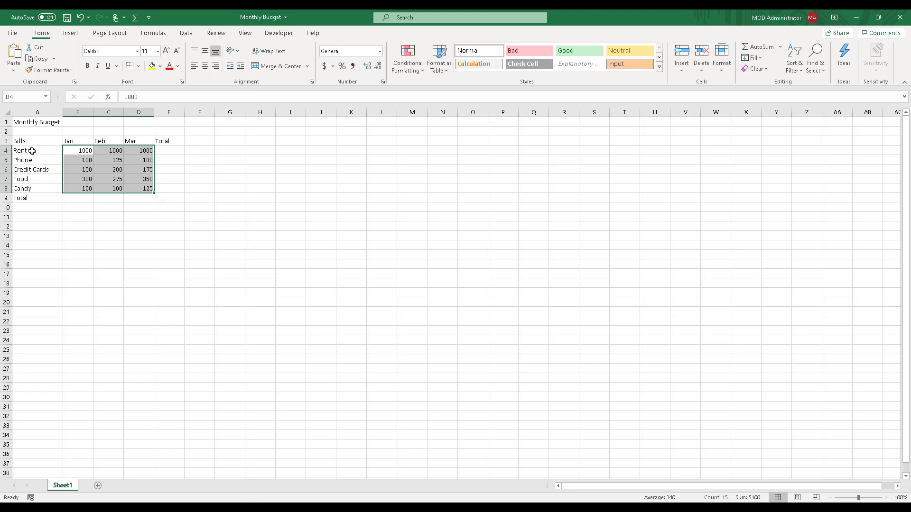
{"action": "left_click", "coordinate": [78, 152]}
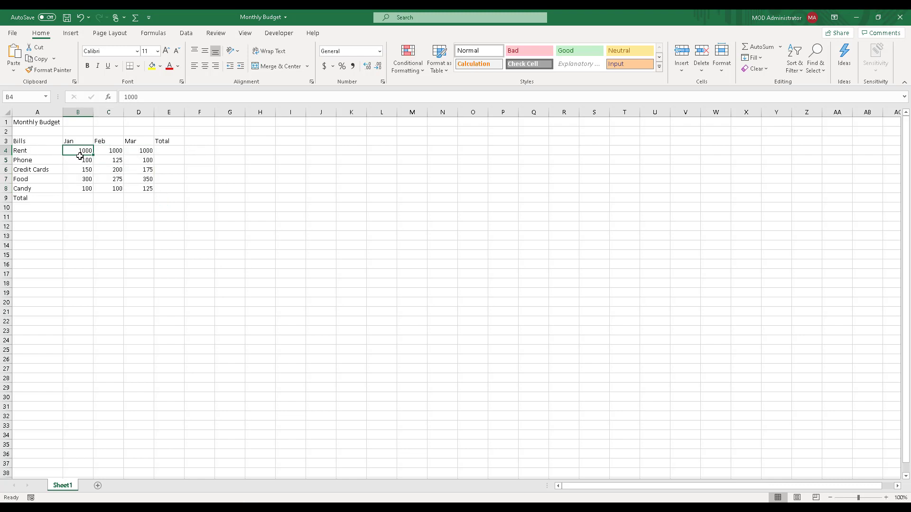
{"action": "left_click", "coordinate": [37, 141]}
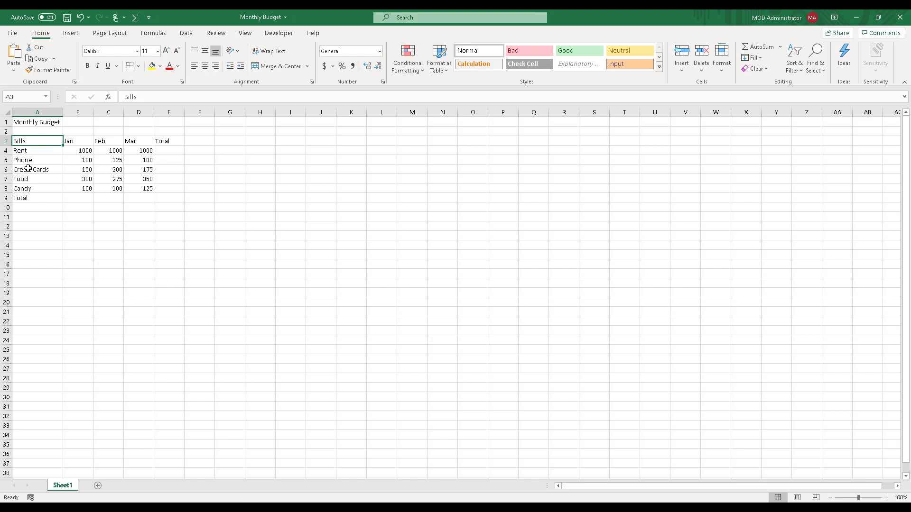
{"action": "left_click", "coordinate": [27, 159]}
{"action": "left_click_drag", "start_coordinate": [27, 142], "coordinate": [27, 197]}
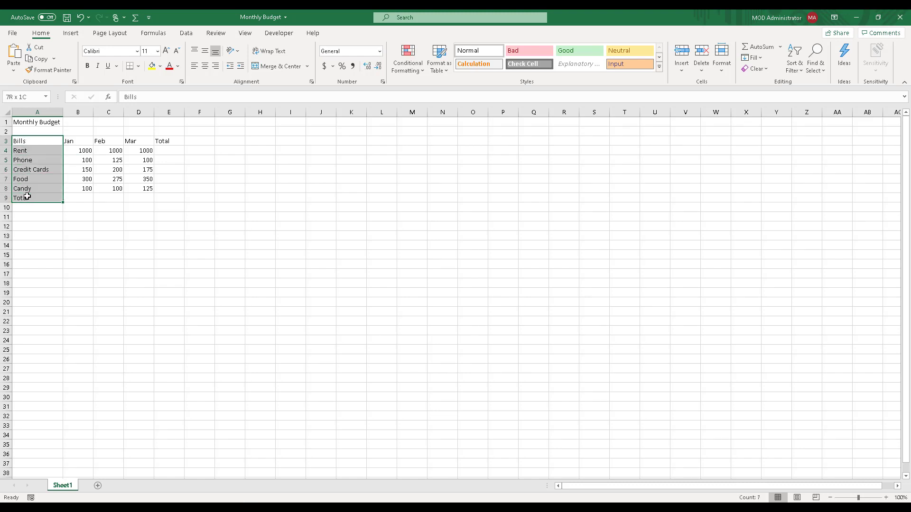
{"action": "left_click_drag", "start_coordinate": [55, 139], "coordinate": [161, 140]}
{"action": "left_click", "coordinate": [83, 153]}
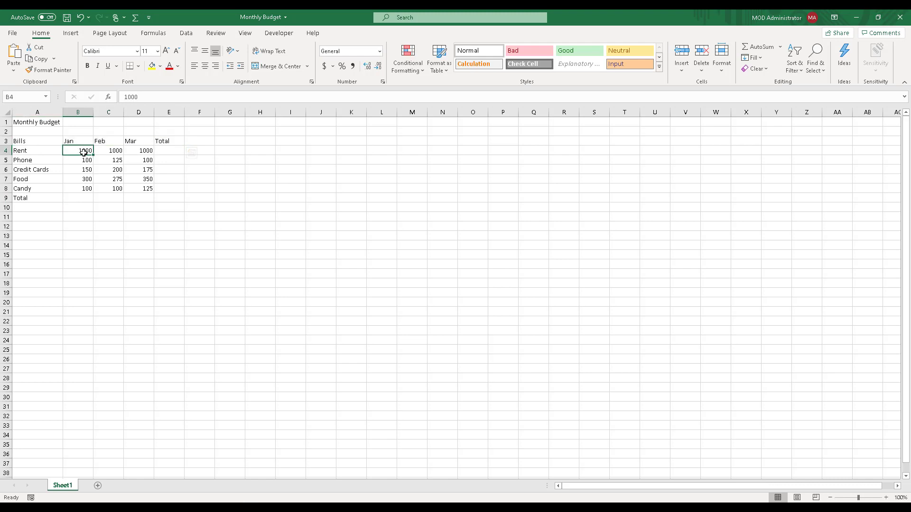
{"action": "left_click_drag", "start_coordinate": [83, 152], "coordinate": [148, 189]}
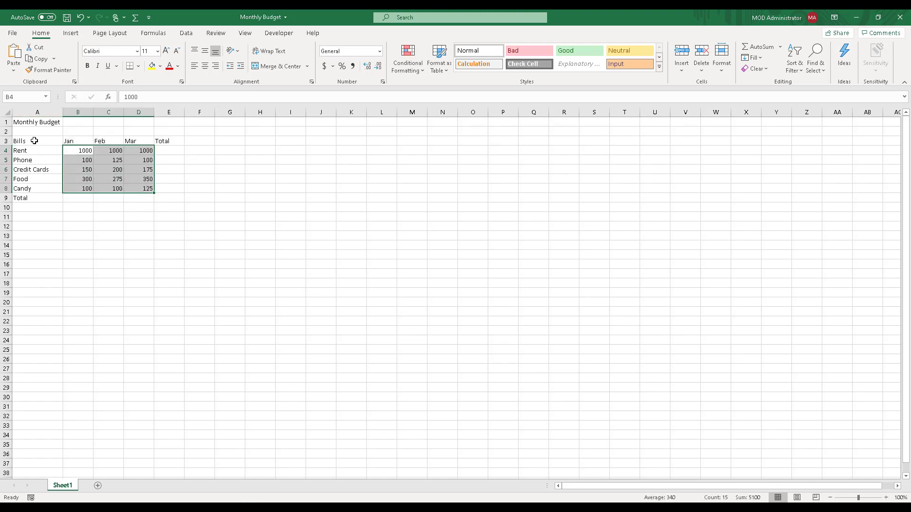
{"action": "left_click_drag", "start_coordinate": [35, 141], "coordinate": [37, 196]}
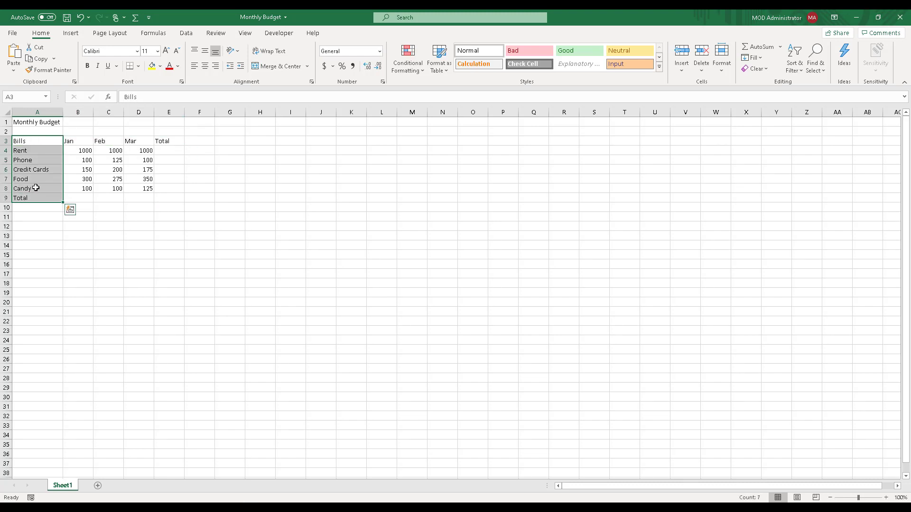
{"action": "left_click", "coordinate": [70, 141]}
{"action": "left_click_drag", "start_coordinate": [27, 141], "coordinate": [157, 142]}
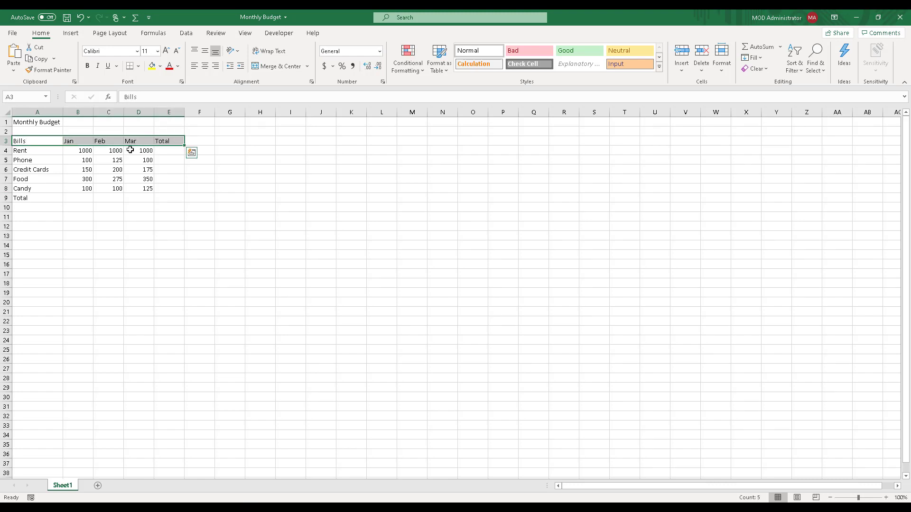
{"action": "left_click_drag", "start_coordinate": [81, 151], "coordinate": [152, 190]}
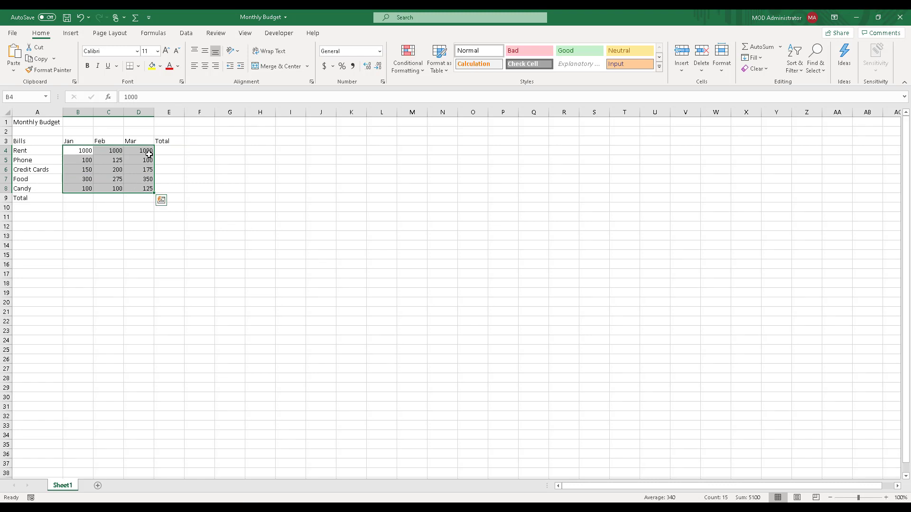
{"action": "left_click_drag", "start_coordinate": [35, 141], "coordinate": [37, 198]}
{"action": "left_click_drag", "start_coordinate": [79, 149], "coordinate": [142, 190]}
{"action": "left_click", "coordinate": [90, 153]}
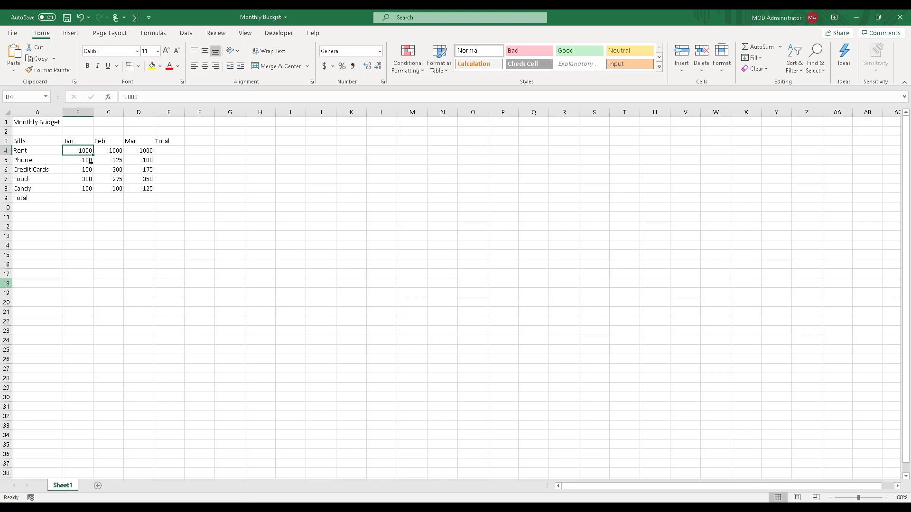
{"action": "left_click_drag", "start_coordinate": [83, 152], "coordinate": [146, 191]}
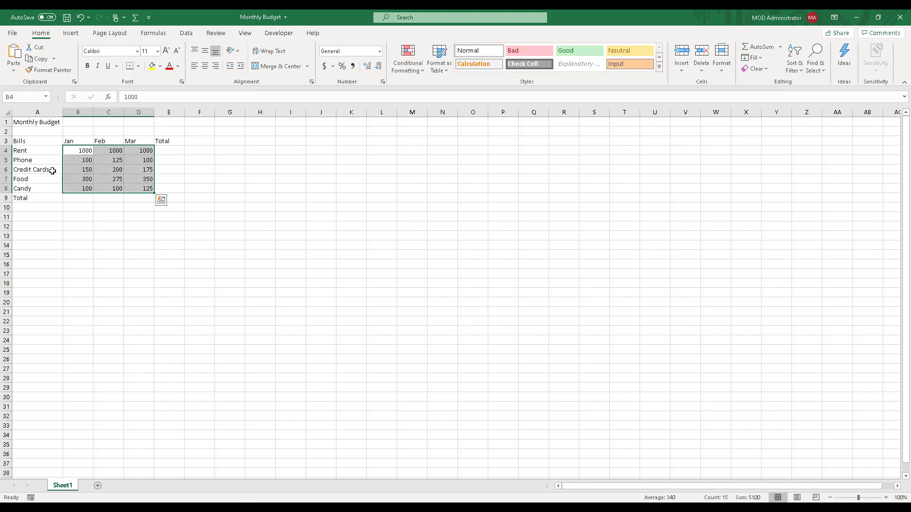
{"action": "left_click_drag", "start_coordinate": [42, 151], "coordinate": [47, 197]}
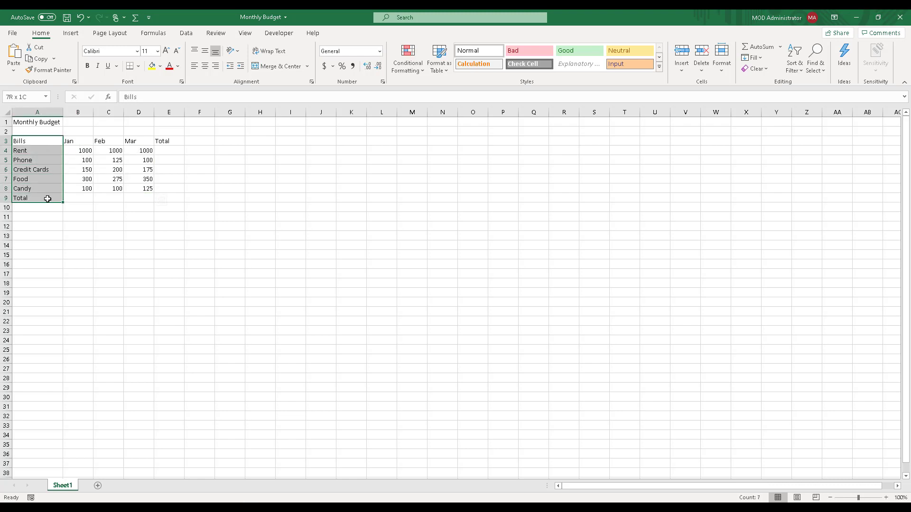
{"action": "left_click", "coordinate": [90, 152]}
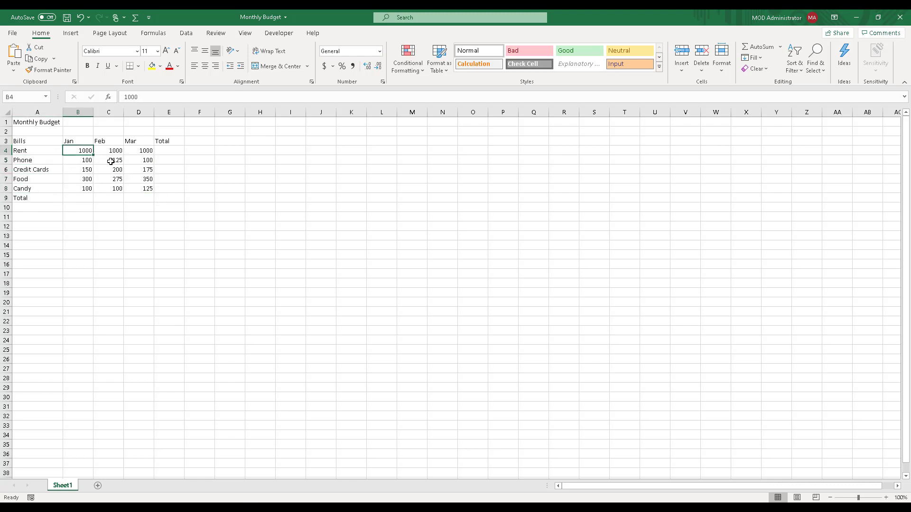
{"action": "left_click", "coordinate": [88, 160]}
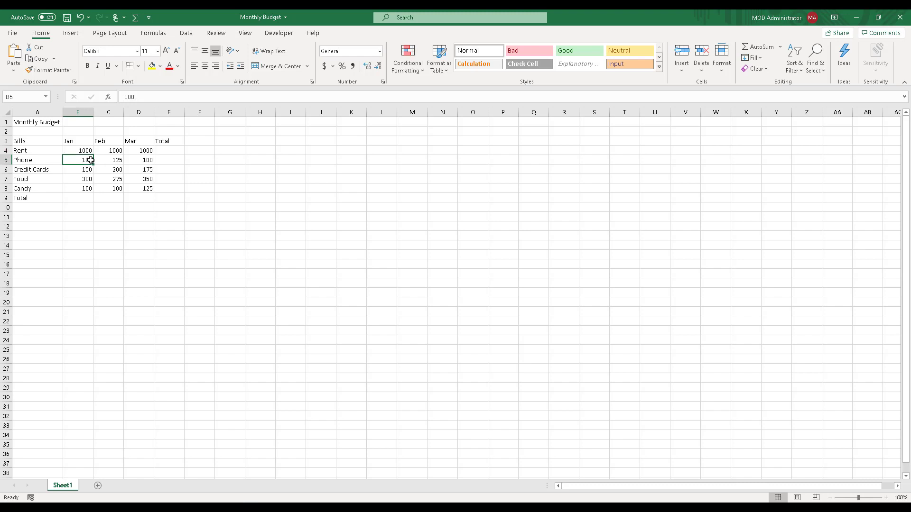
{"action": "left_click_drag", "start_coordinate": [86, 153], "coordinate": [144, 186]}
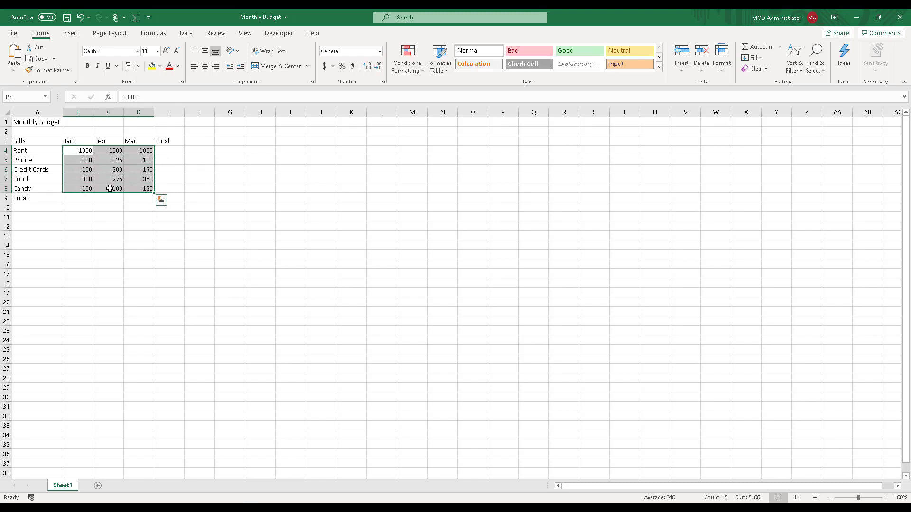
{"action": "left_click", "coordinate": [86, 161]}
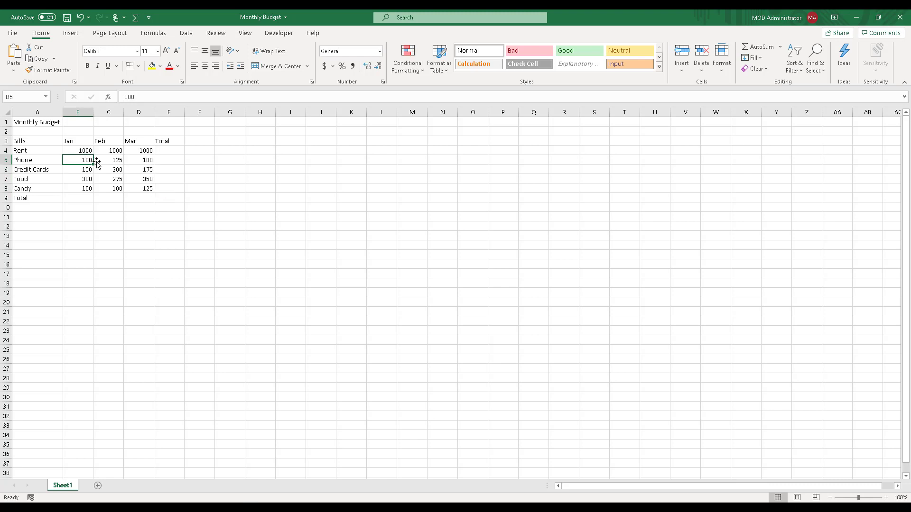
Change the January Rent amount in B4 to 1000.55 and the January Phone amount in B5 to 100.25
{"action": "left_click_drag", "start_coordinate": [97, 164], "coordinate": [91, 150]}
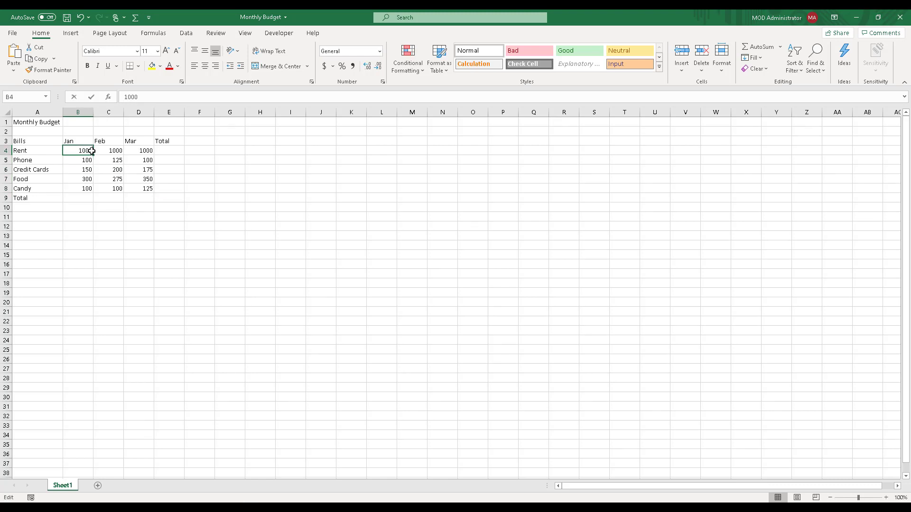
{"action": "double_click", "coordinate": [90, 150]}
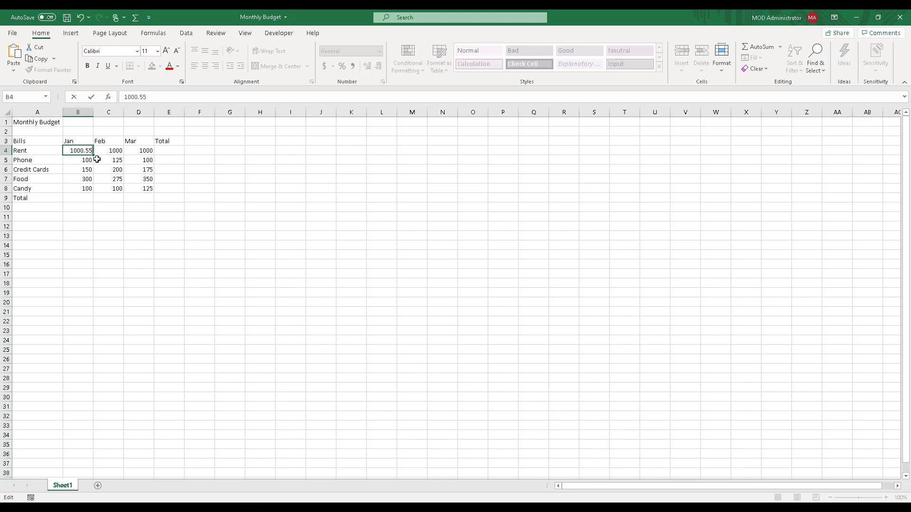
{"action": "key", "text": "Return"}
{"action": "key", "text": "Right"}
{"action": "key", "text": "Right"}
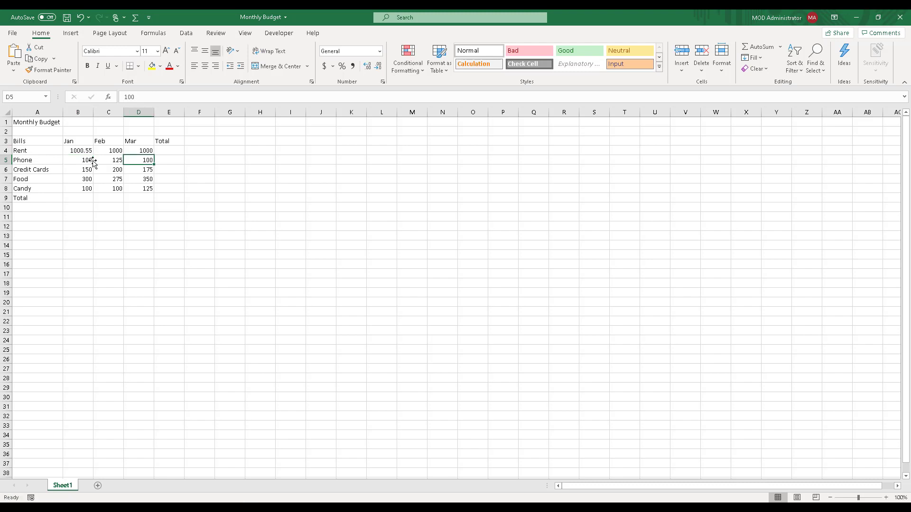
{"action": "double_click", "coordinate": [92, 160]}
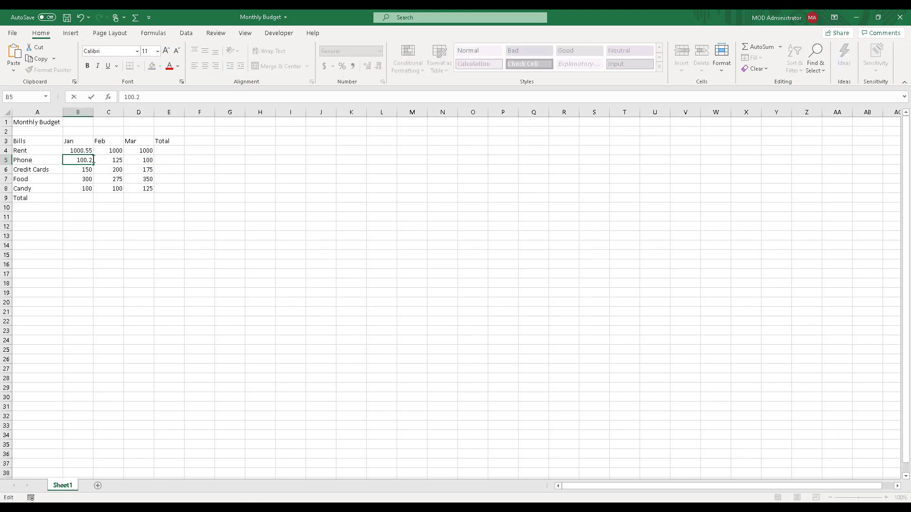
{"action": "left_click", "coordinate": [104, 177]}
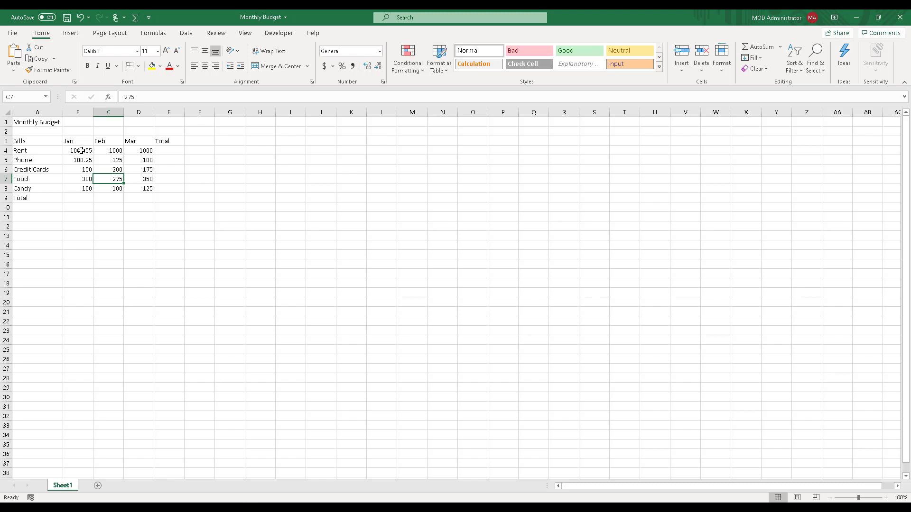
Left-align all the January bill amounts in B4:B8
{"action": "left_click_drag", "start_coordinate": [81, 150], "coordinate": [85, 160]}
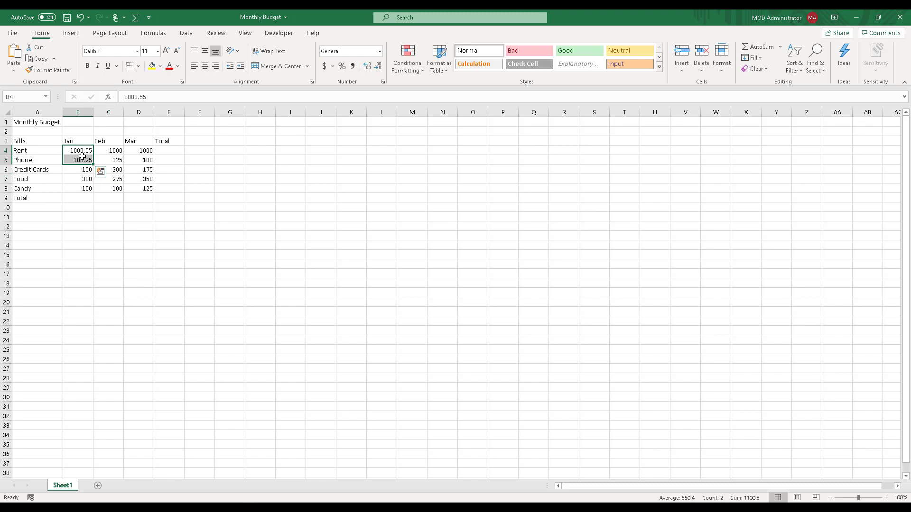
{"action": "left_click", "coordinate": [197, 70]}
{"action": "left_click", "coordinate": [80, 169]}
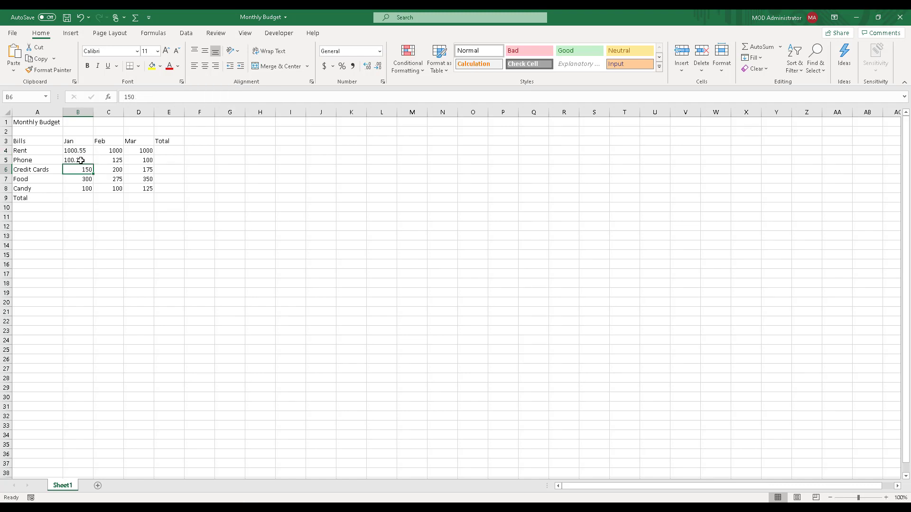
{"action": "left_click", "coordinate": [86, 149]}
{"action": "left_click_drag", "start_coordinate": [85, 150], "coordinate": [84, 189]}
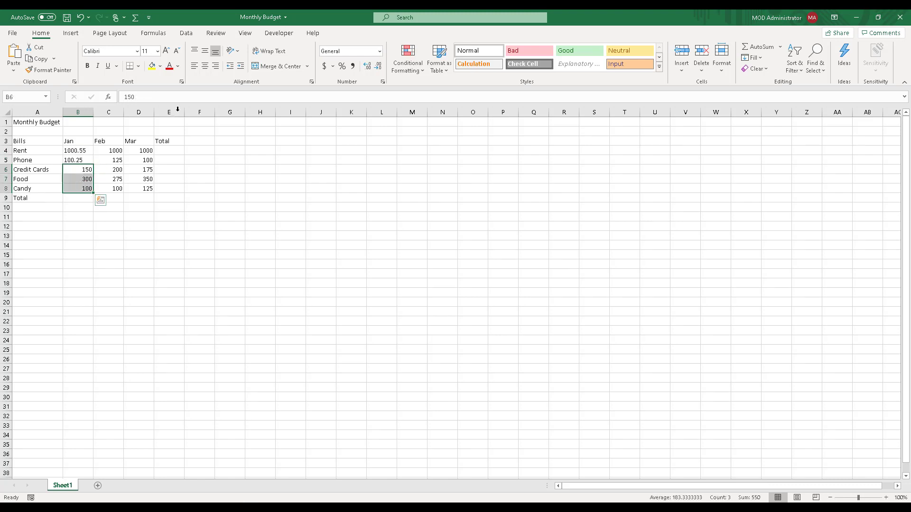
{"action": "left_click", "coordinate": [194, 70]}
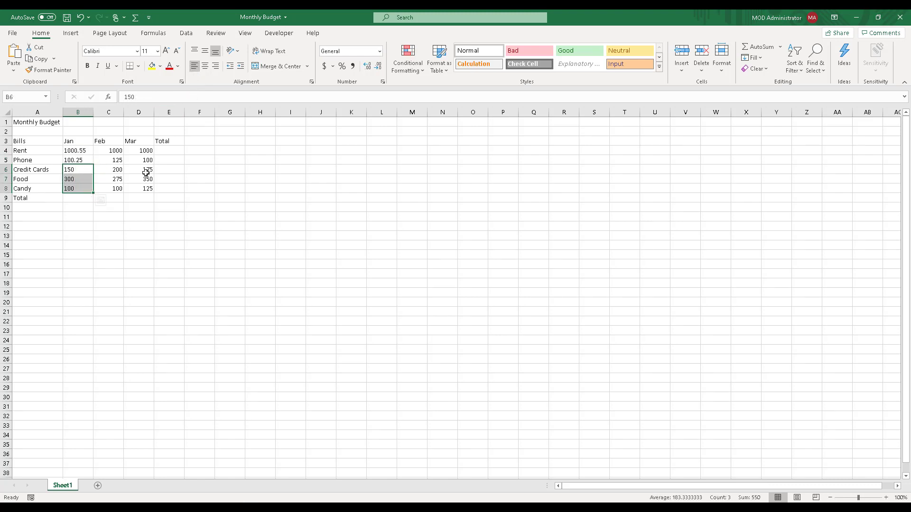
{"action": "left_click", "coordinate": [79, 181]}
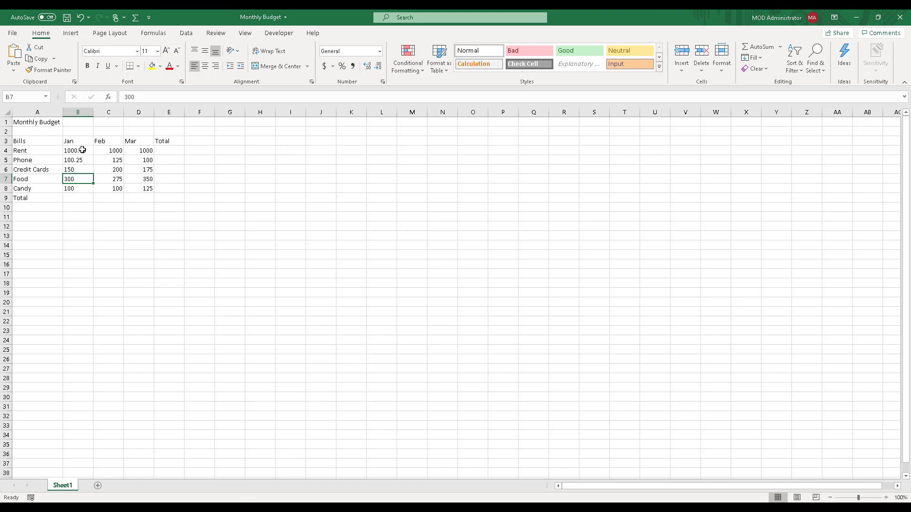
Right-align the January amounts in B4:B8, including the ones with decimals
{"action": "left_click_drag", "start_coordinate": [82, 150], "coordinate": [83, 188]}
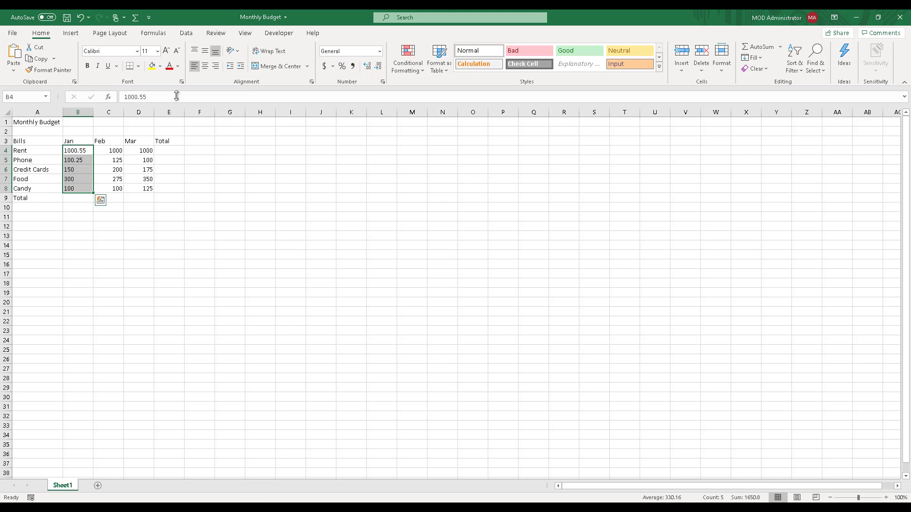
{"action": "left_click", "coordinate": [217, 66]}
Undo the alignment changes and the decimal edits made to the January Rent and Phone amounts
{"action": "double_click", "coordinate": [80, 150]}
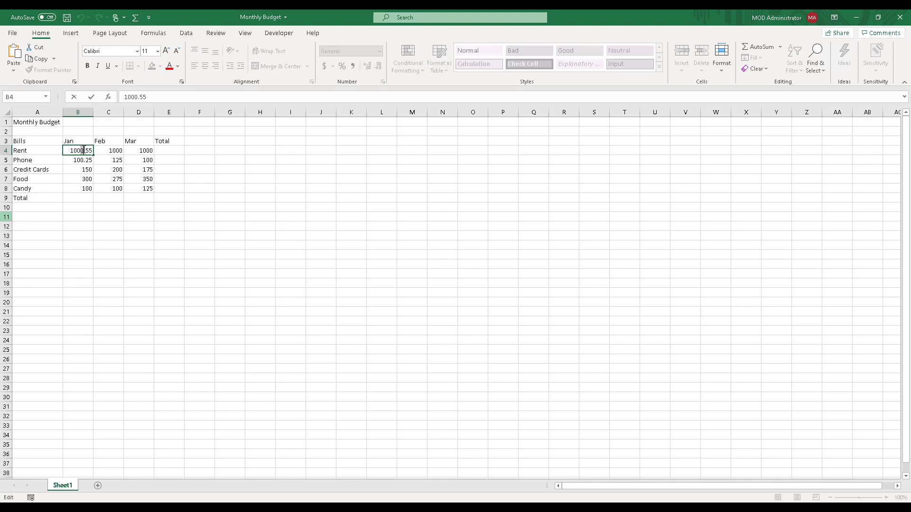
{"action": "key", "text": "ctrl+z"}
{"action": "key", "text": "ctrl+z"}
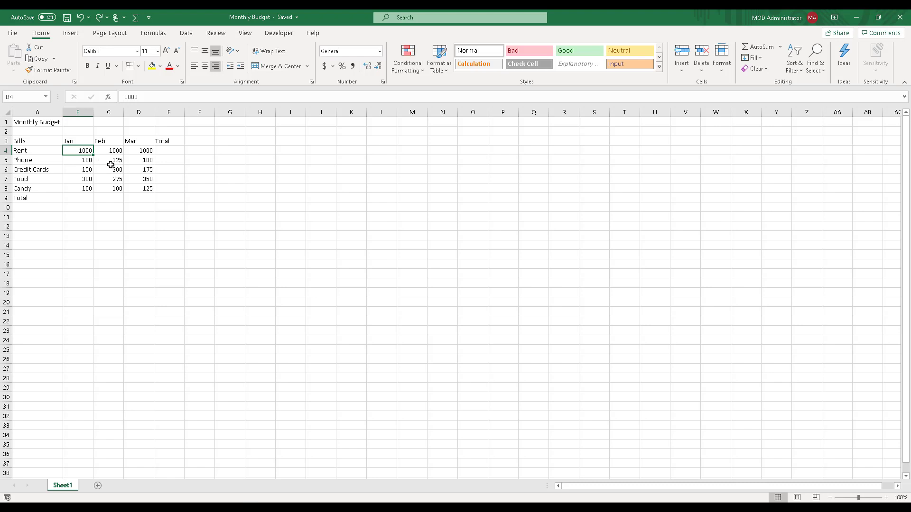
Left-align the whole-number January amounts from Rent to Candy in B4:B8
{"action": "left_click", "coordinate": [81, 159]}
{"action": "left_click_drag", "start_coordinate": [82, 152], "coordinate": [87, 188]}
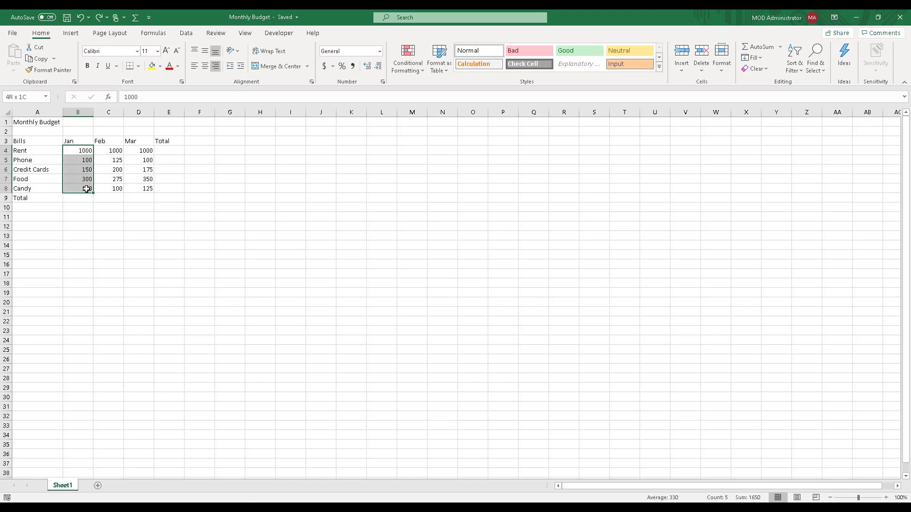
{"action": "left_click", "coordinate": [198, 69]}
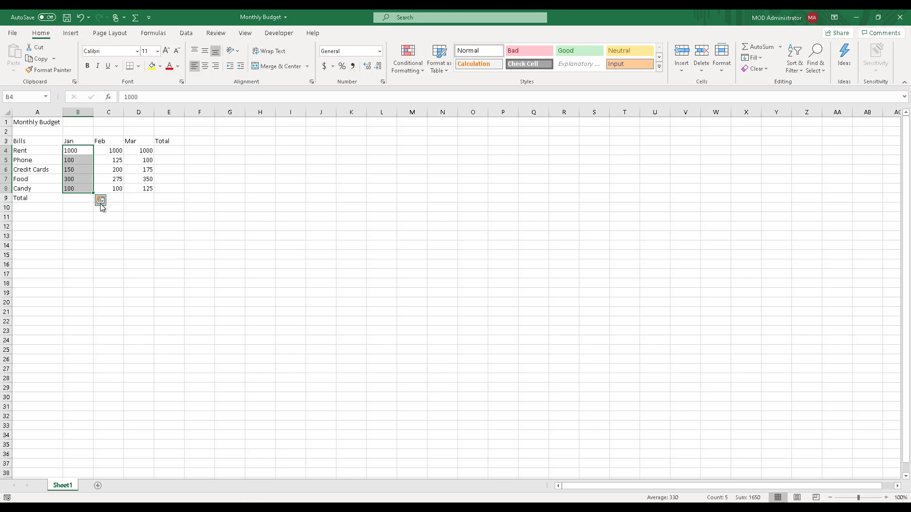
Set the January amounts in B4:B8 back to right alignment and select the January Rent cell B4
{"action": "left_click", "coordinate": [86, 172]}
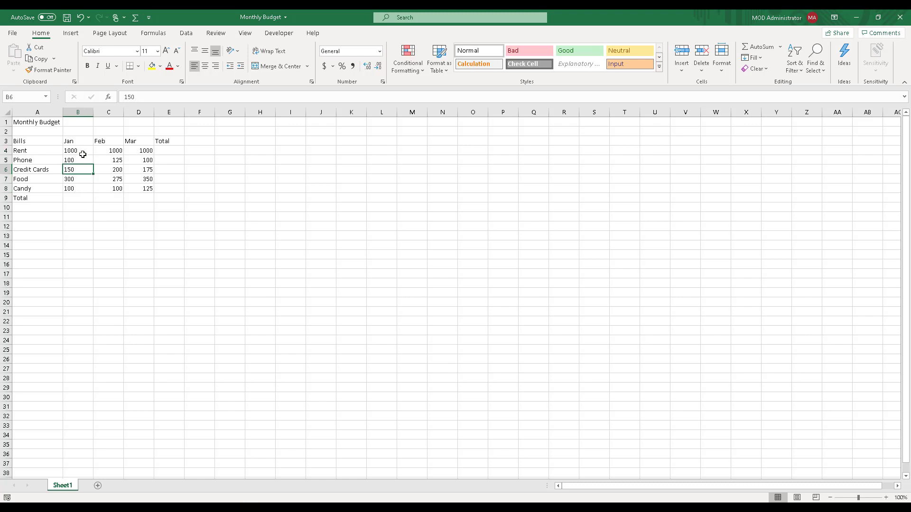
{"action": "left_click", "coordinate": [81, 151]}
{"action": "left_click_drag", "start_coordinate": [80, 172], "coordinate": [75, 188]}
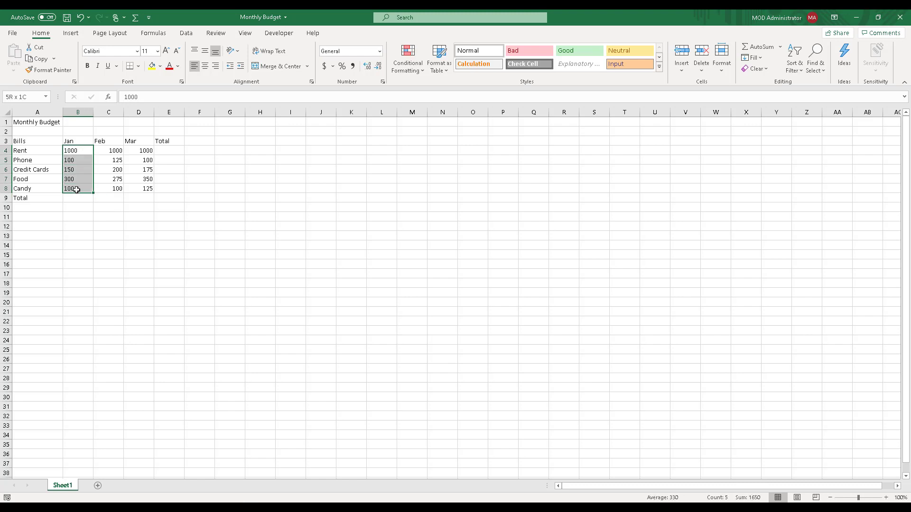
{"action": "left_click", "coordinate": [215, 68]}
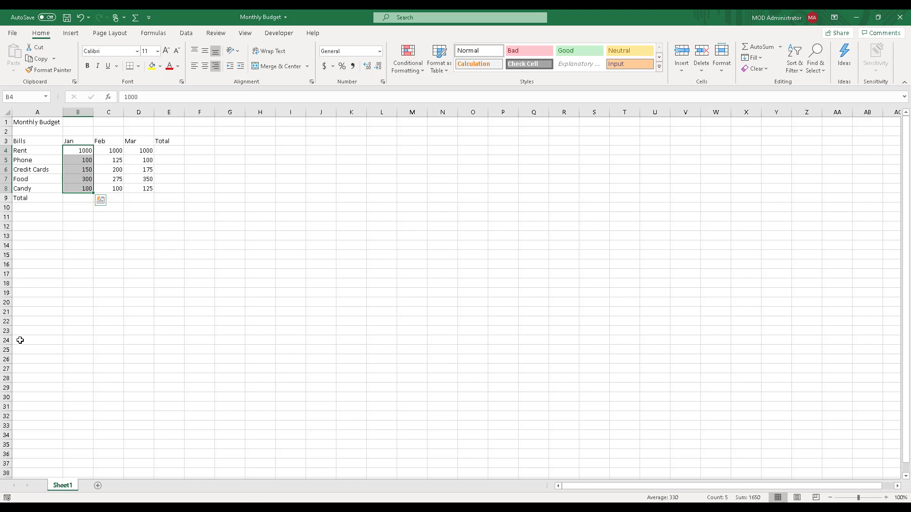
{"action": "left_click", "coordinate": [78, 152]}
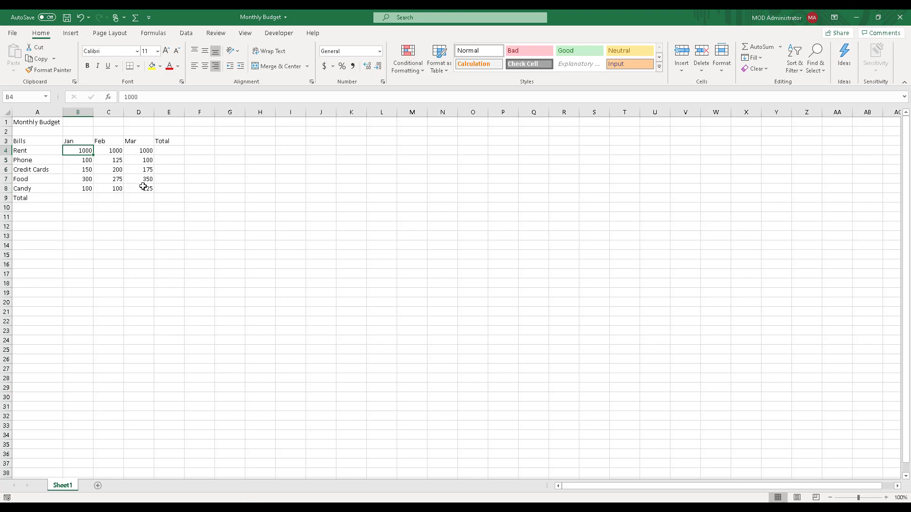